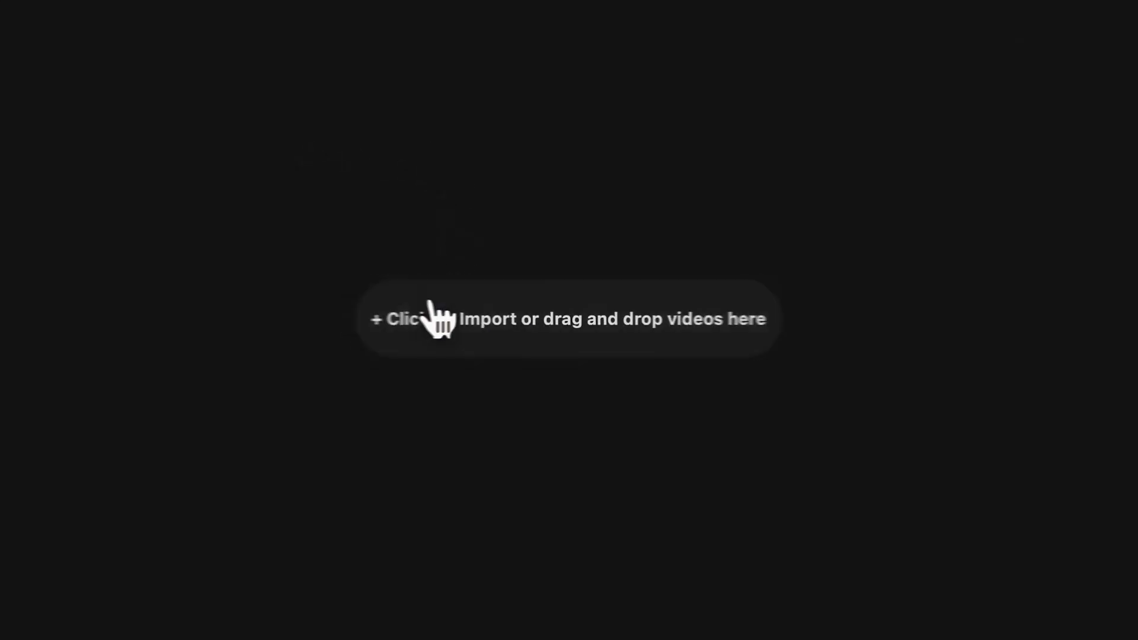
Step: Import Demo.mp4 from the Downloads folder into the editor
left_click(436, 316)
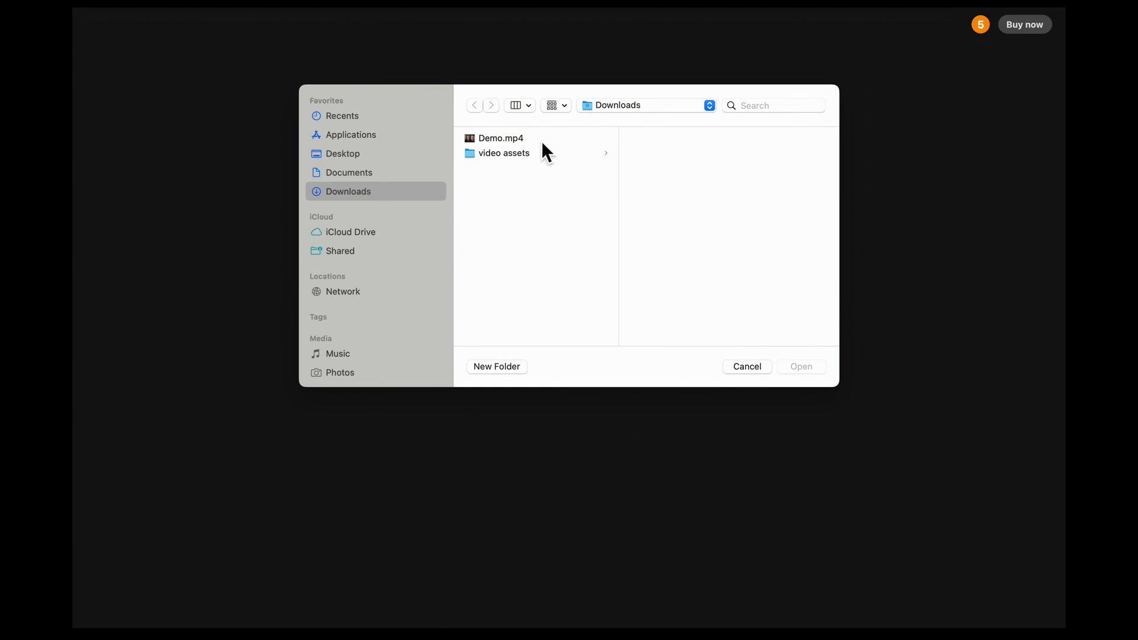
left_click(500, 139)
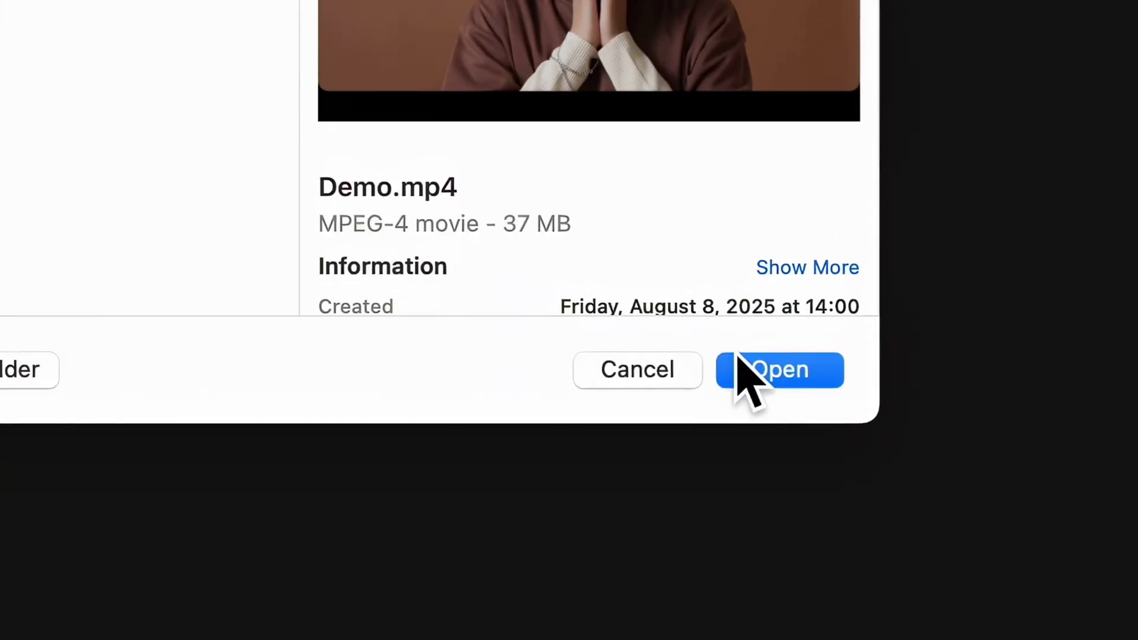
left_click(748, 378)
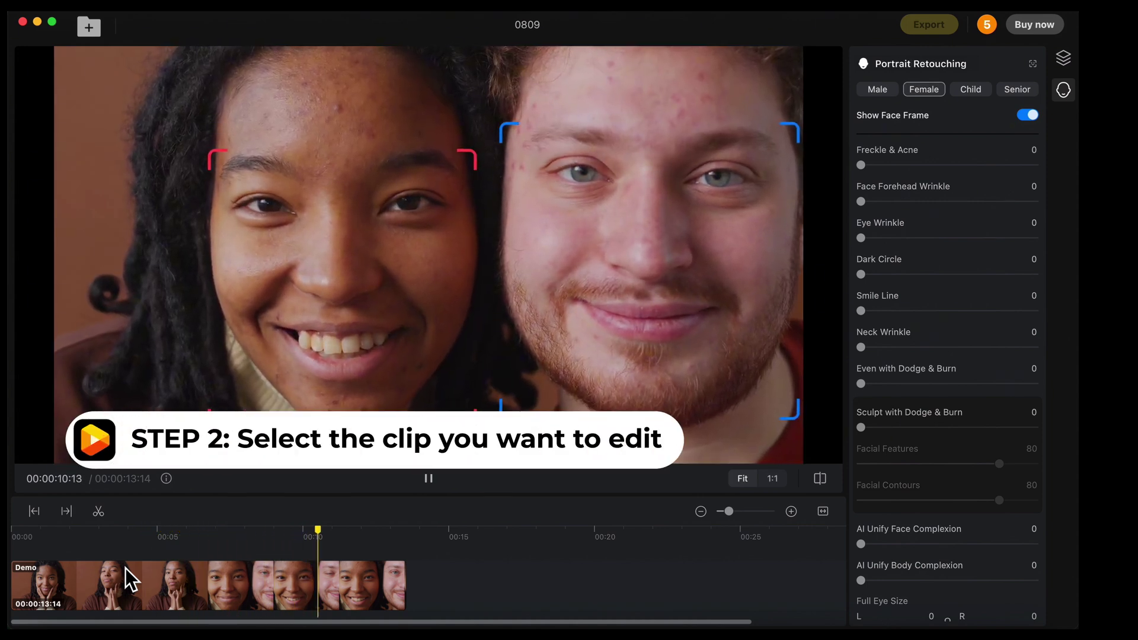
Step: Pause at the 00:00:05:08 scene change, split the video there, and select the second clip
left_click(117, 535)
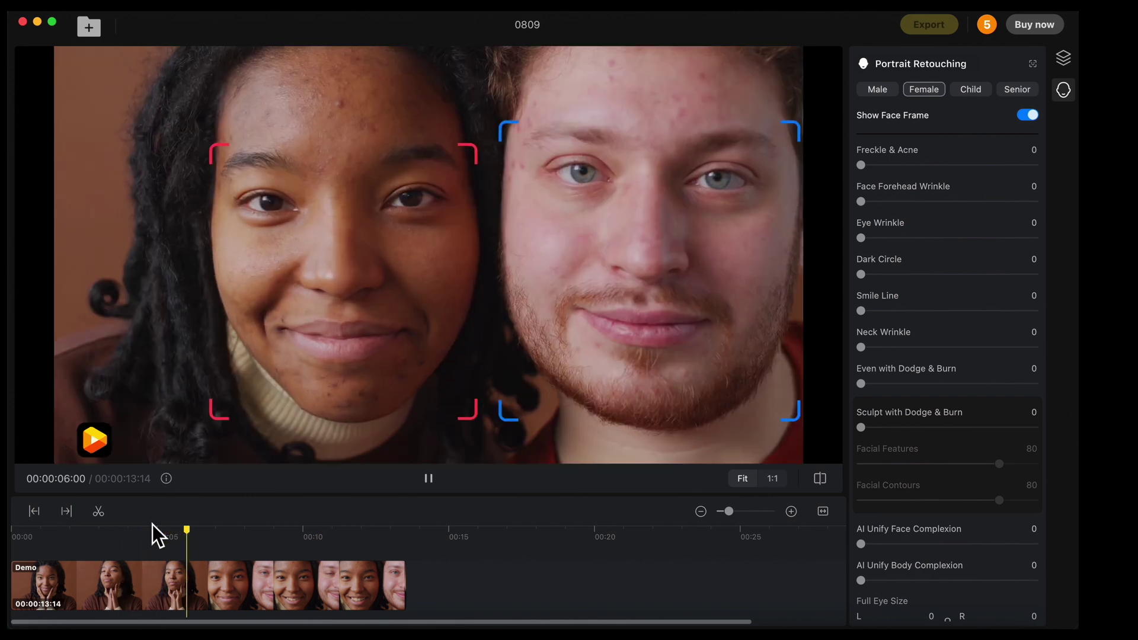
key("space")
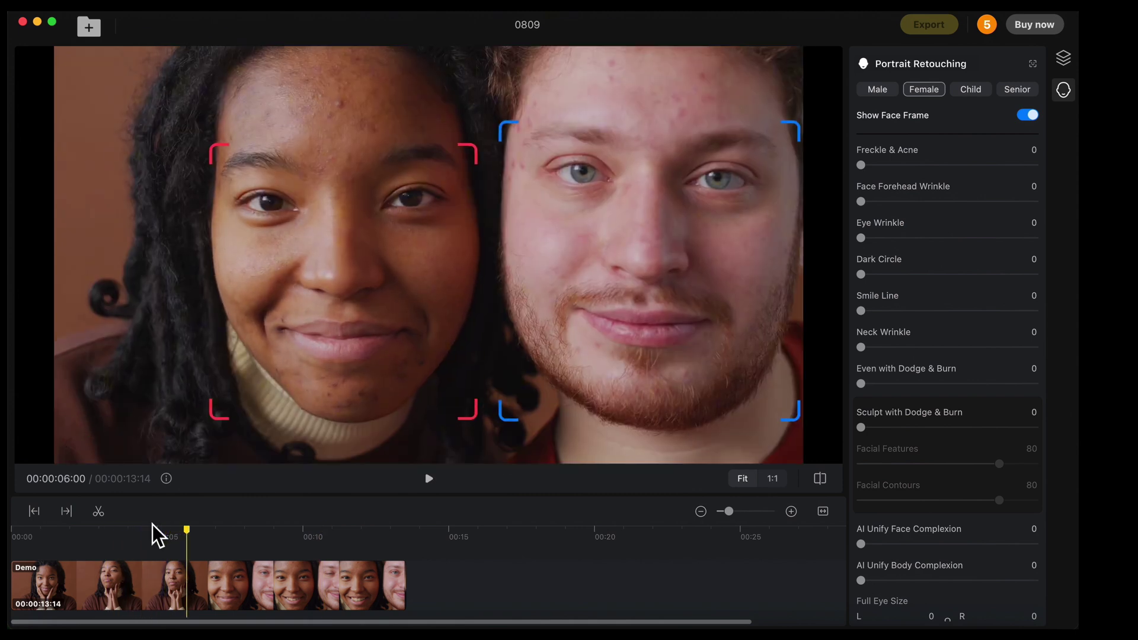
key("Left")
key("Left")
key("Left")
key("Left")
key("Left")
key("Left")
key("Left")
key("Left")
key("Left")
key("Left")
key("Left")
key("Left")
key("Left")
key("Left")
key("Left")
key("Left")
key("Left")
key("Left")
key("Right")
key("Right")
key("Right")
key("Right")
key("Left")
left_click(98, 511)
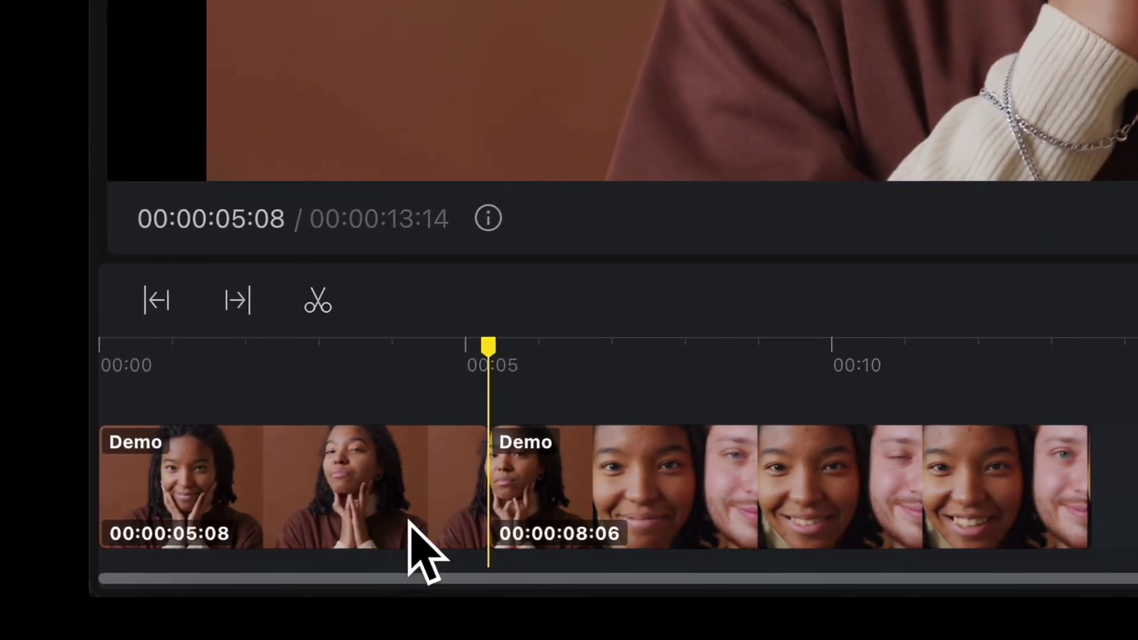
left_click(498, 534)
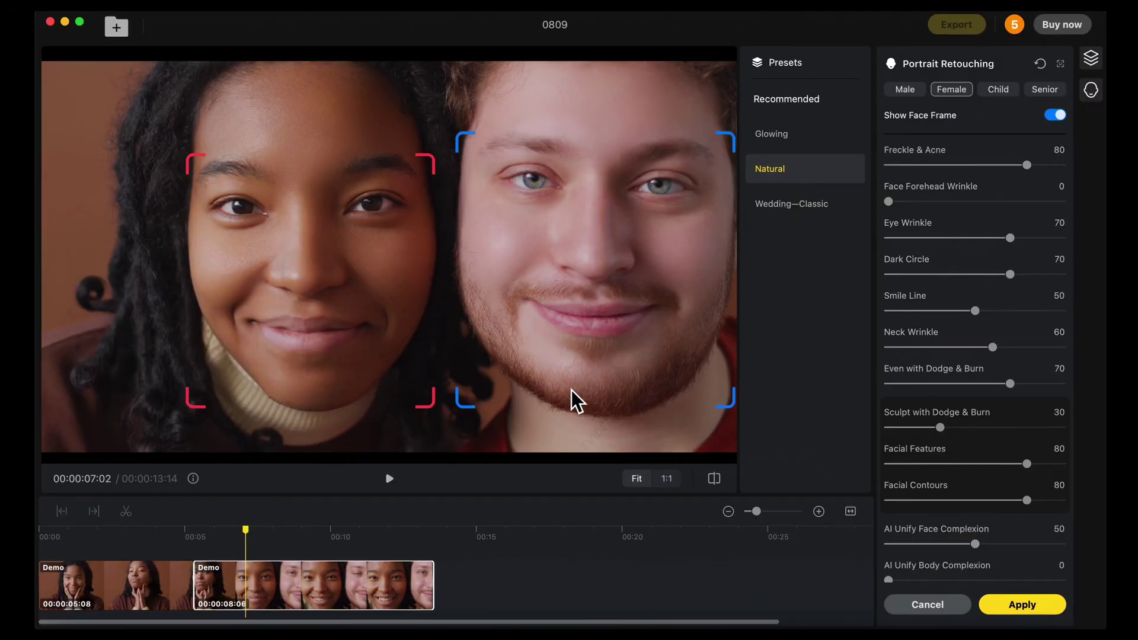
Step: Compare the Natural preset with the original faces and move to about 9 seconds
left_click(714, 478)
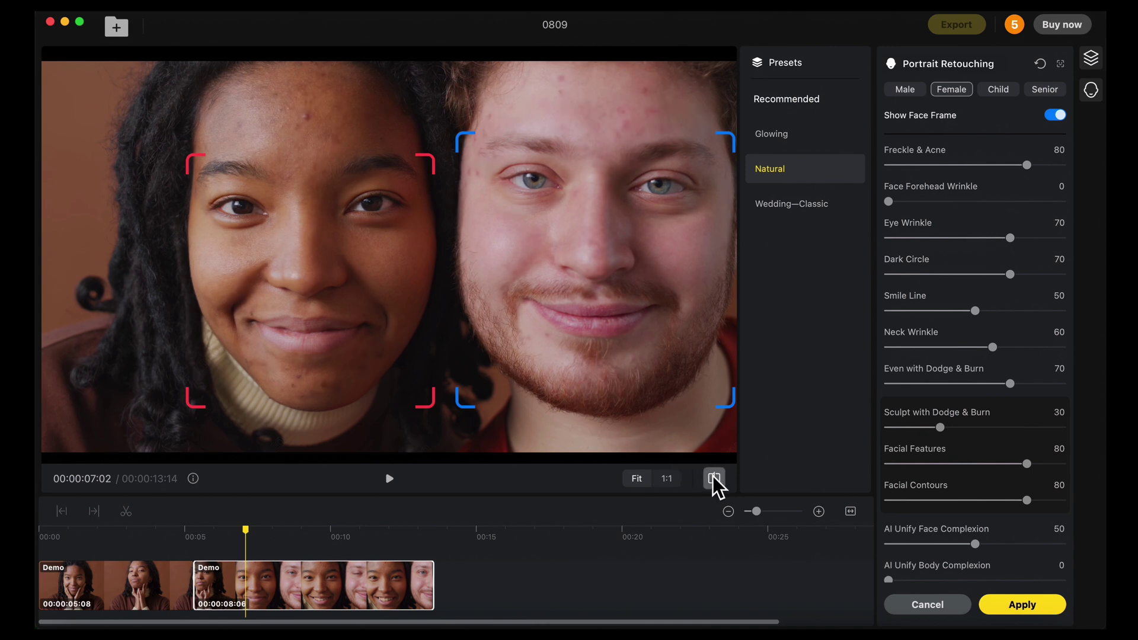
left_click_drag(317, 533, 330, 537)
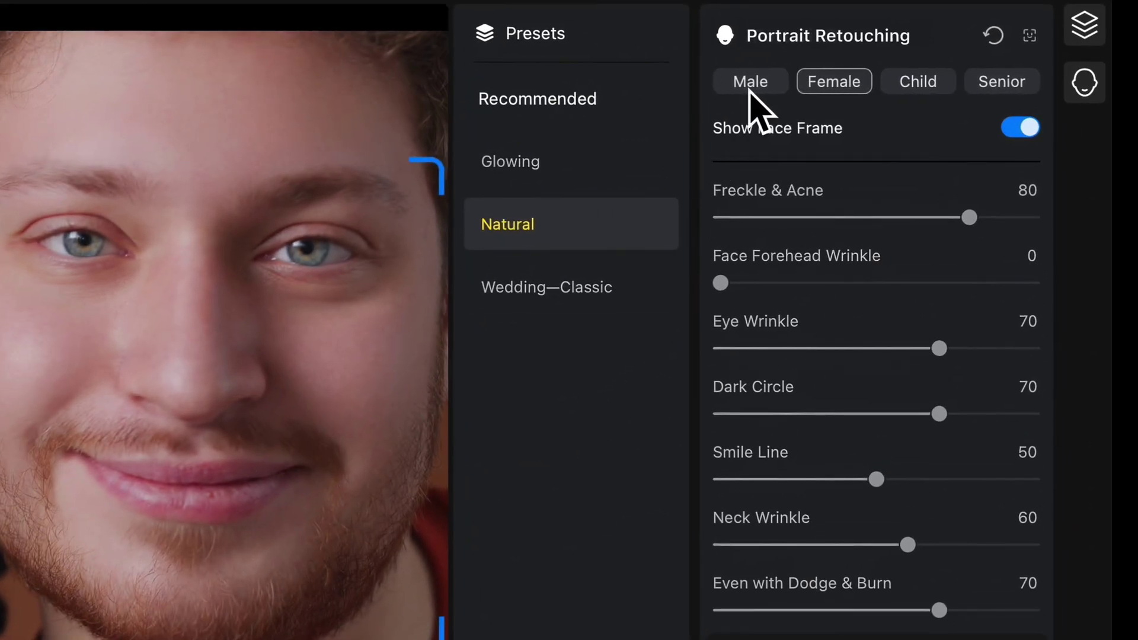
Step: Give the man's face Male retouching at Brightness 63, then whiten the woman's teeth to 89
left_click(751, 85)
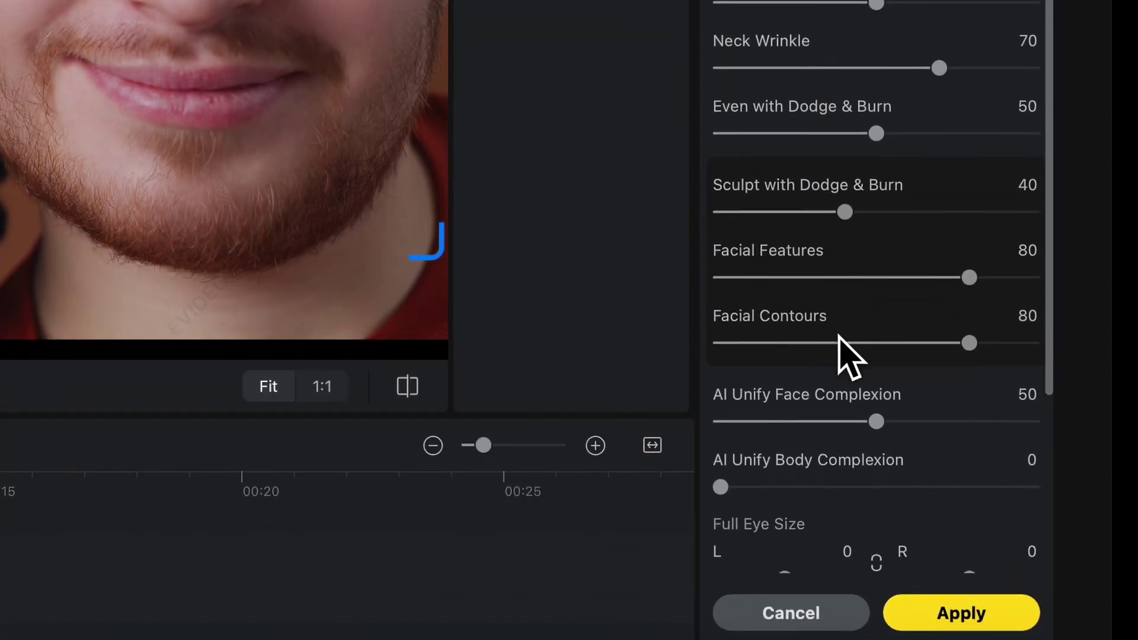
scroll(849, 356, "down", 2)
scroll(849, 356, "down", 2)
scroll(850, 356, "down", 2)
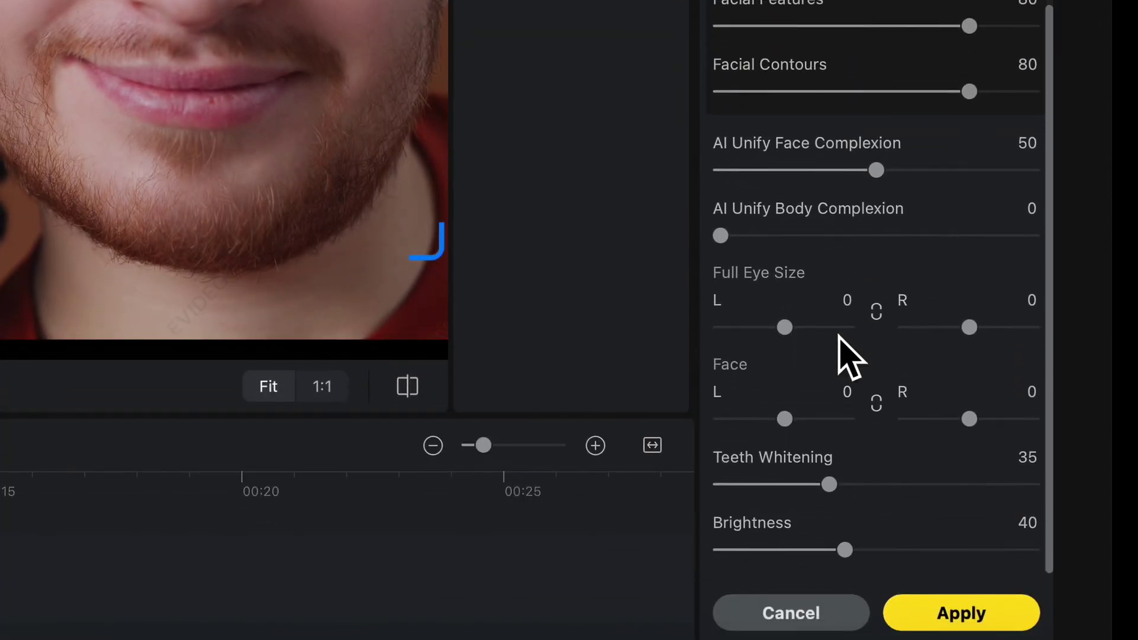
left_click_drag(844, 550, 919, 549)
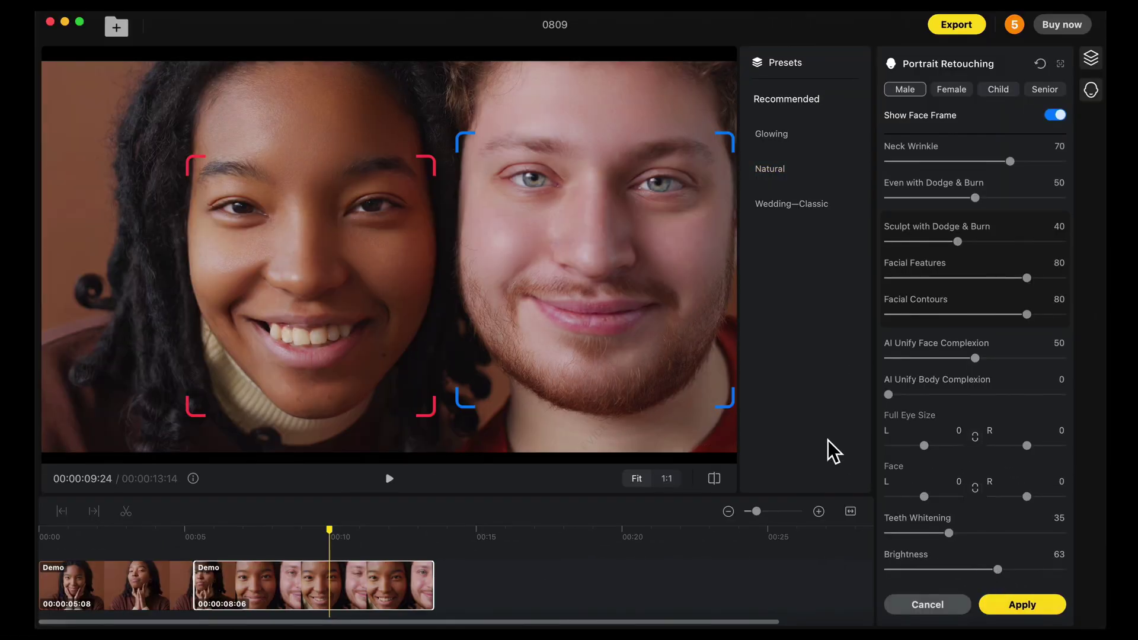
left_click(714, 479)
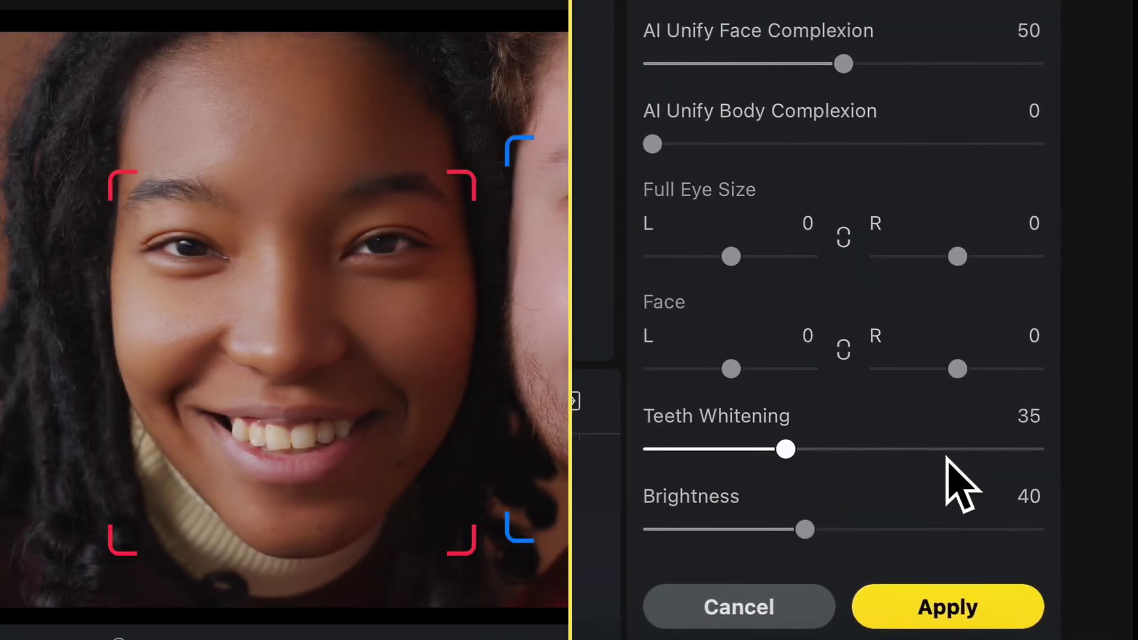
left_click(945, 449)
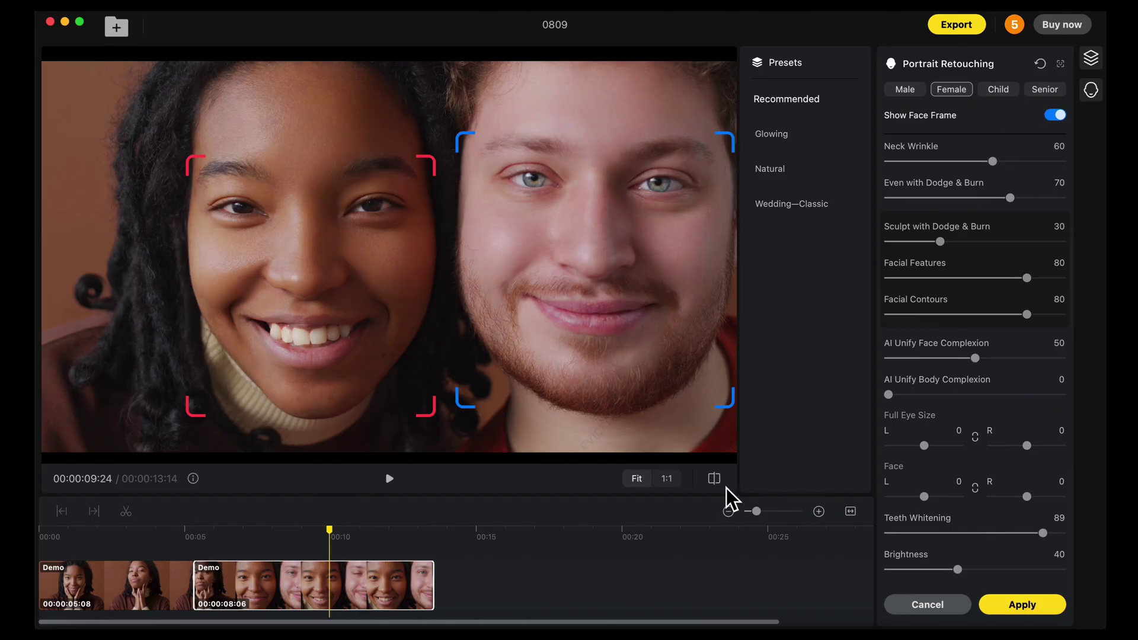
Step: Compare the whitened teeth with the original, then apply the retouching to the second clip
left_click(718, 487)
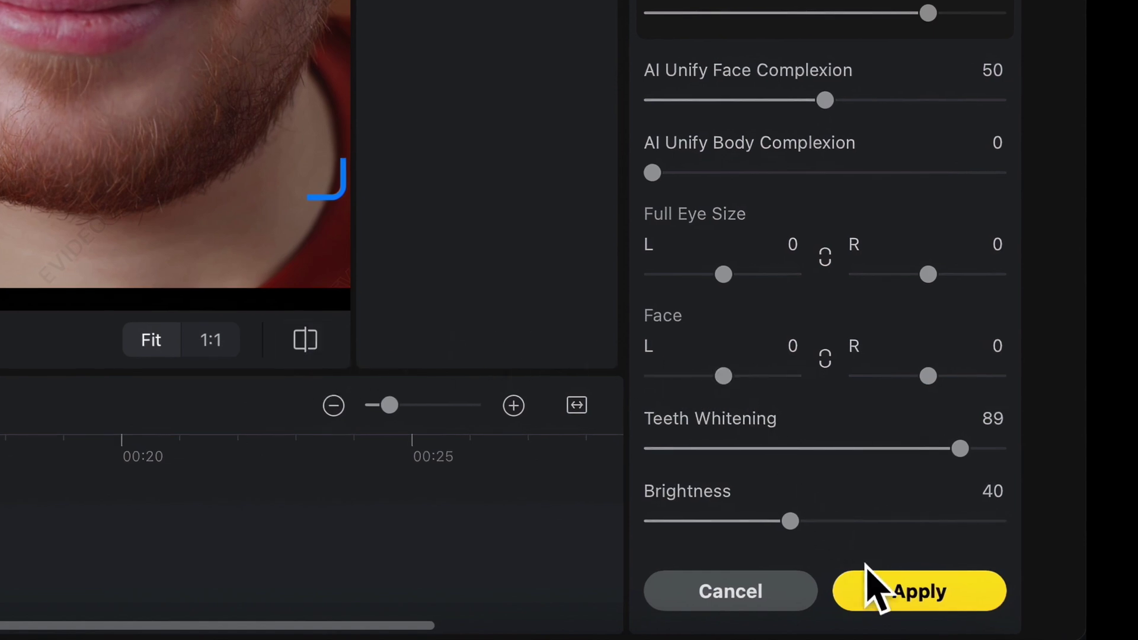
left_click(875, 587)
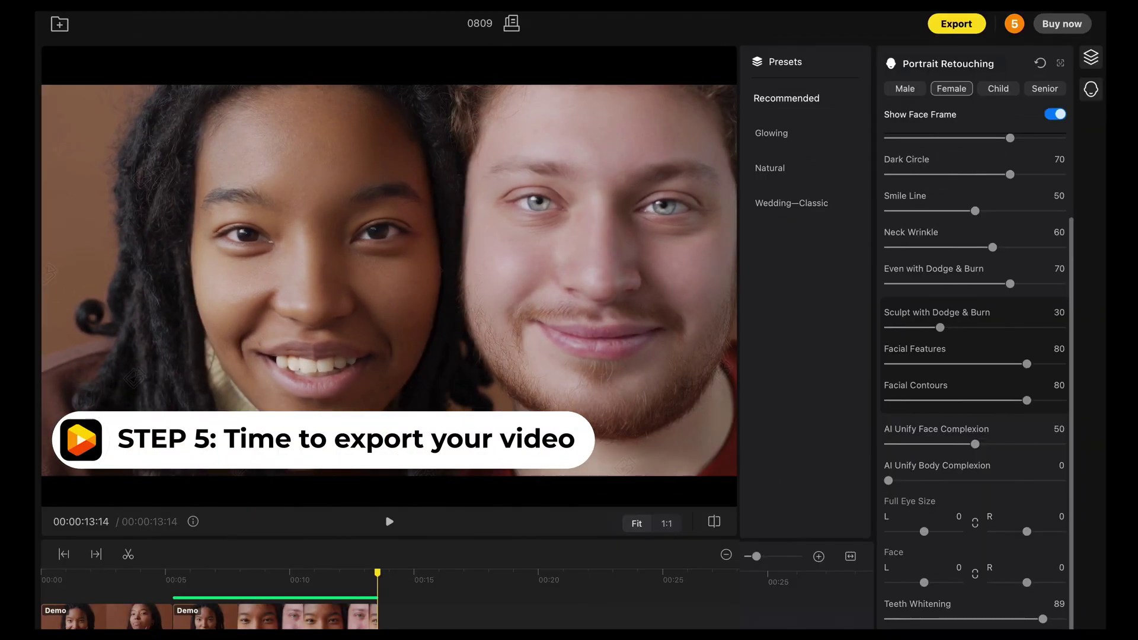
Step: In export settings, keep MP4 format and uncheck the first clip in Segment Export
left_click(965, 26)
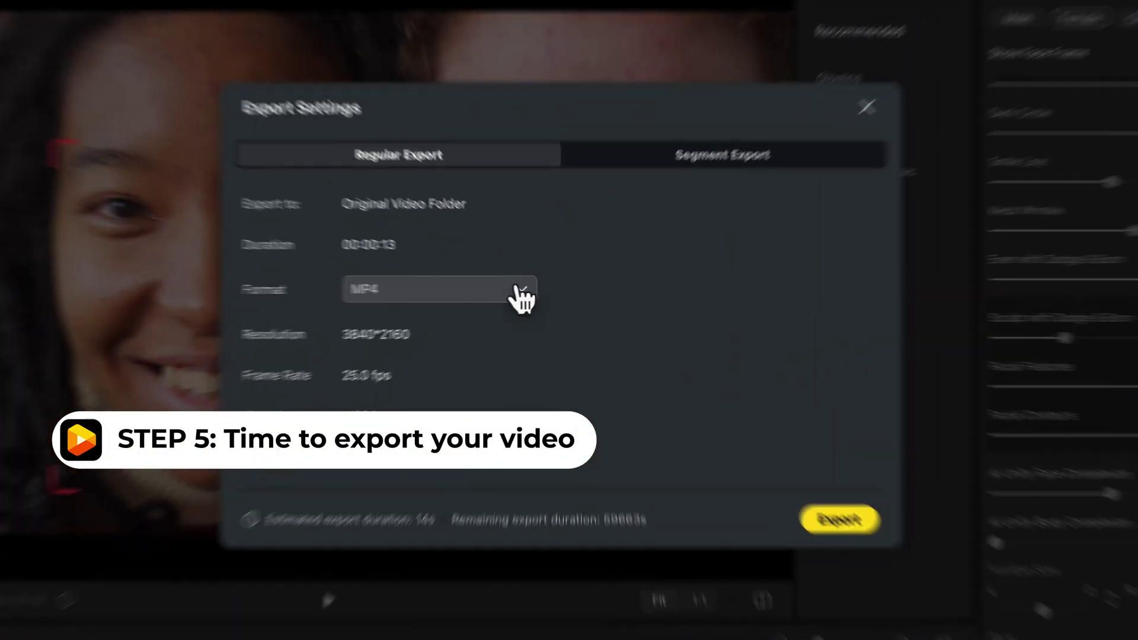
left_click(534, 291)
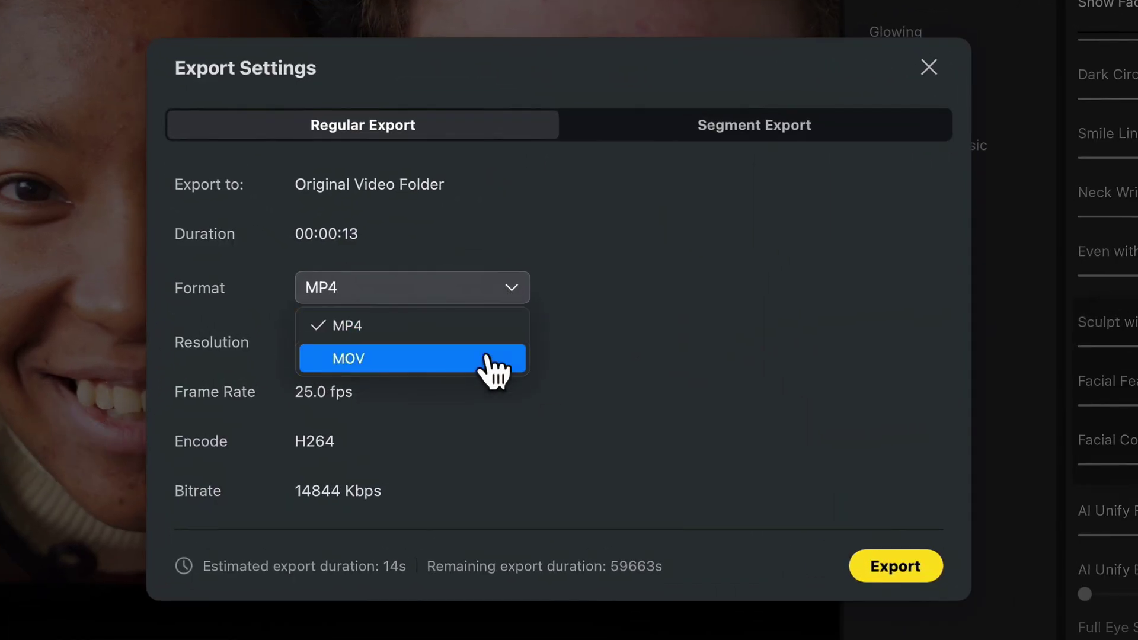
left_click(495, 329)
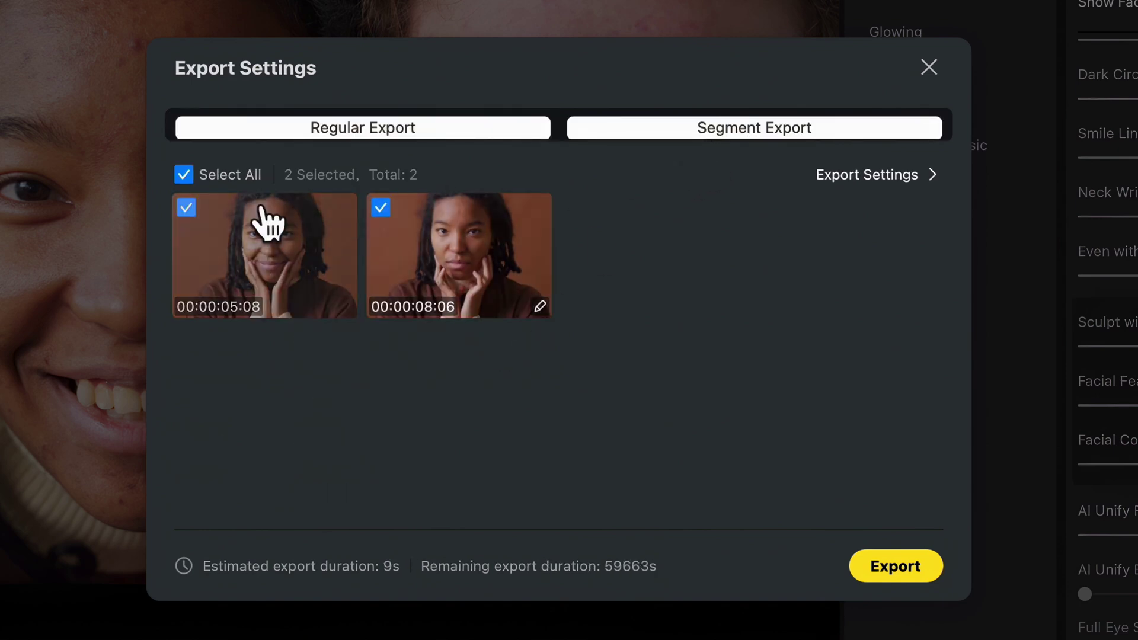
left_click(186, 208)
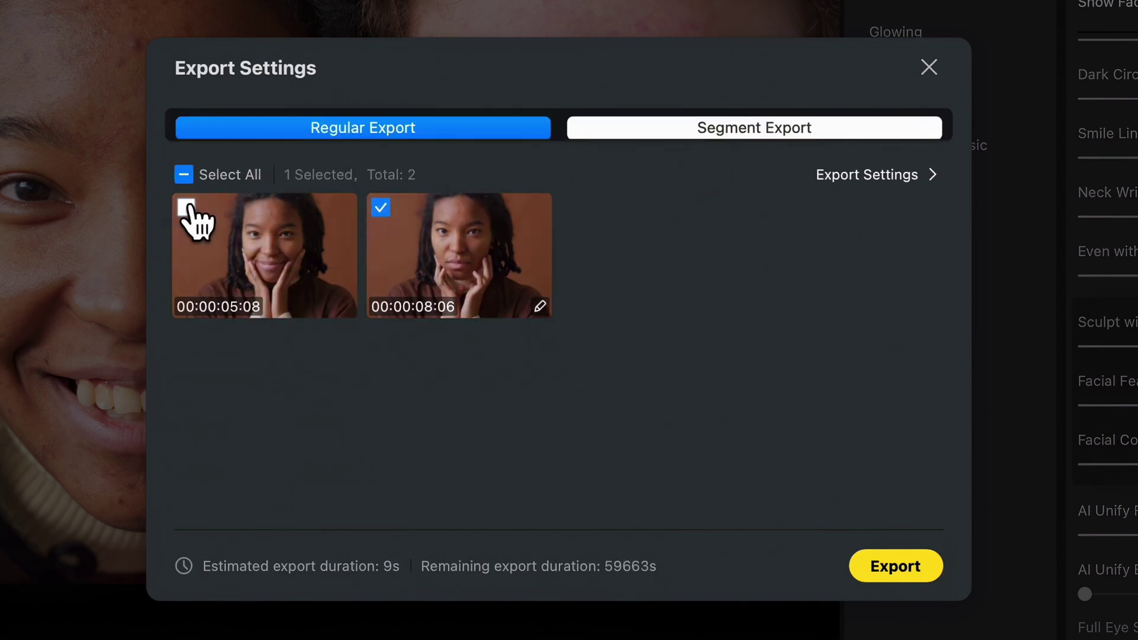